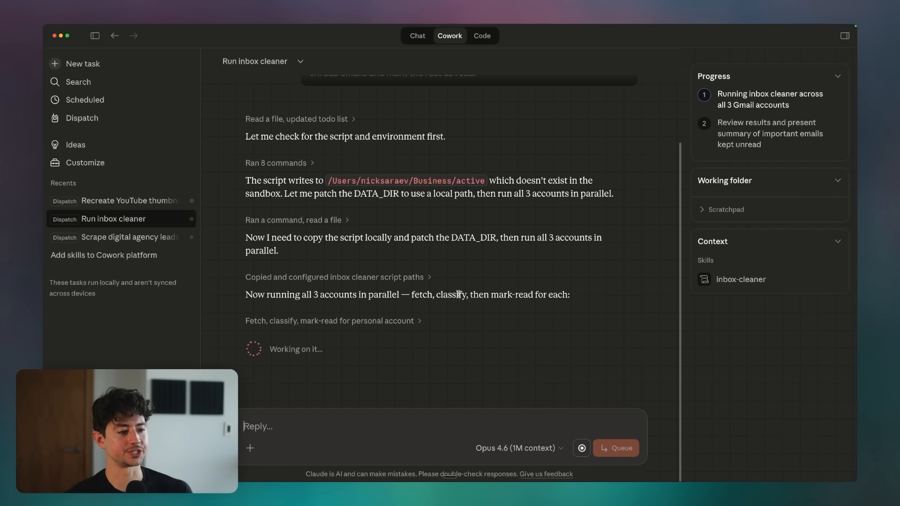
Open the Recreate YouTube thumbnail task to check how it is progressing.
click(151, 210)
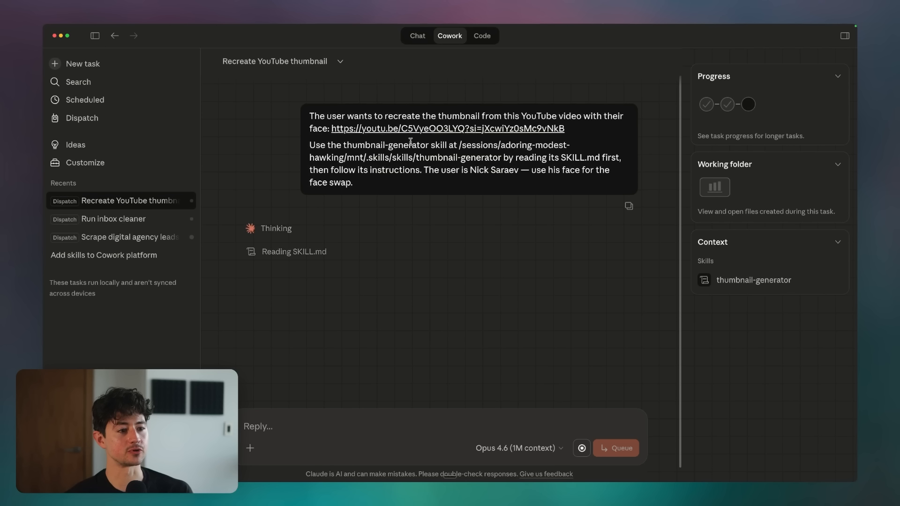
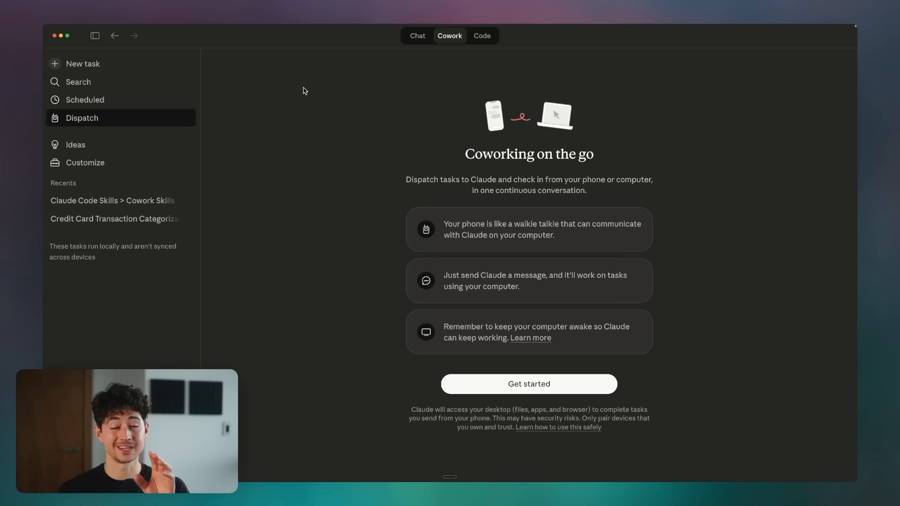
Switch to the browser and mark the macOS, iOS and Android download options on the Claude download page with red annotations.
key(super+Tab)
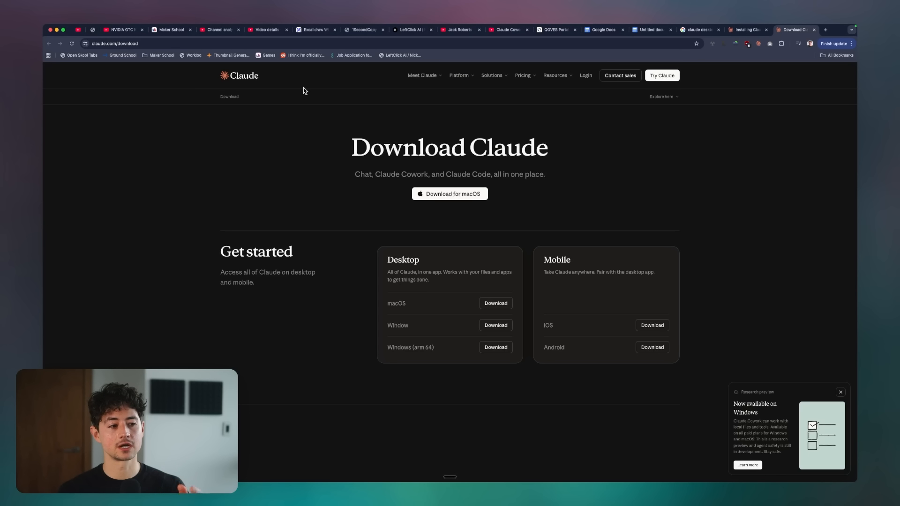
scroll(548, 179, down, 1)
scroll(533, 279, up, 5)
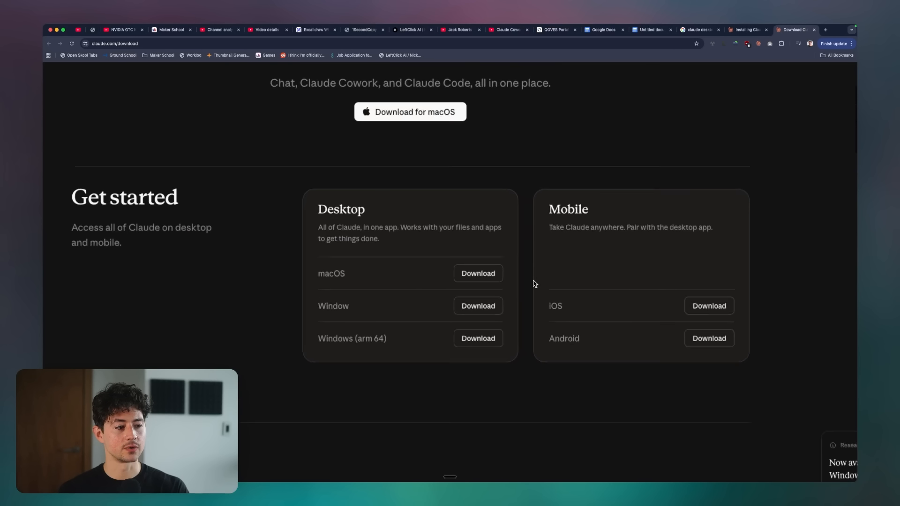
key(ctrl+shift+a)
drag(453, 185, 437, 239)
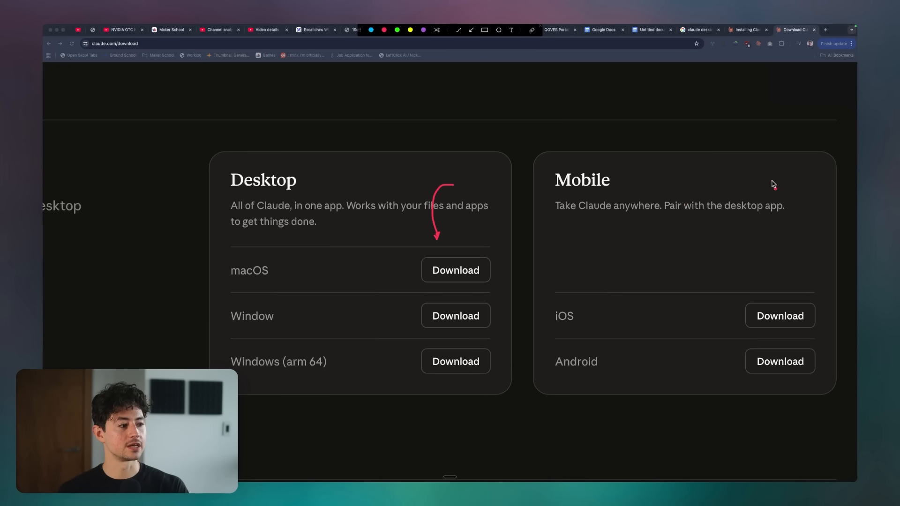
mouse_move(772, 181)
mouse_down()
mouse_move(789, 277)
mouse_move(780, 280)
mouse_move(788, 281)
mouse_up()
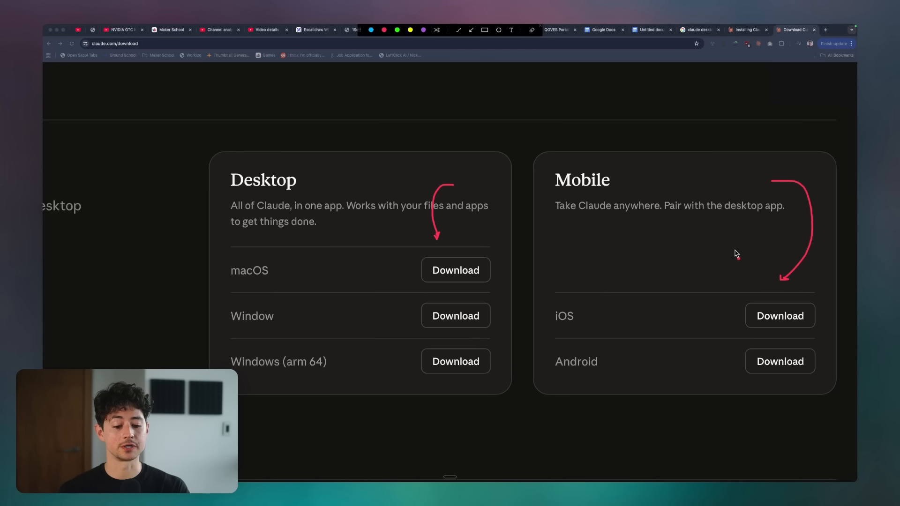
drag(755, 327, 815, 327)
drag(756, 376, 799, 376)
key(Escape)
Switch back to Claude and mark the reminder to keep the computer awake with a red bracket on the Dispatch introduction.
key(super+Tab)
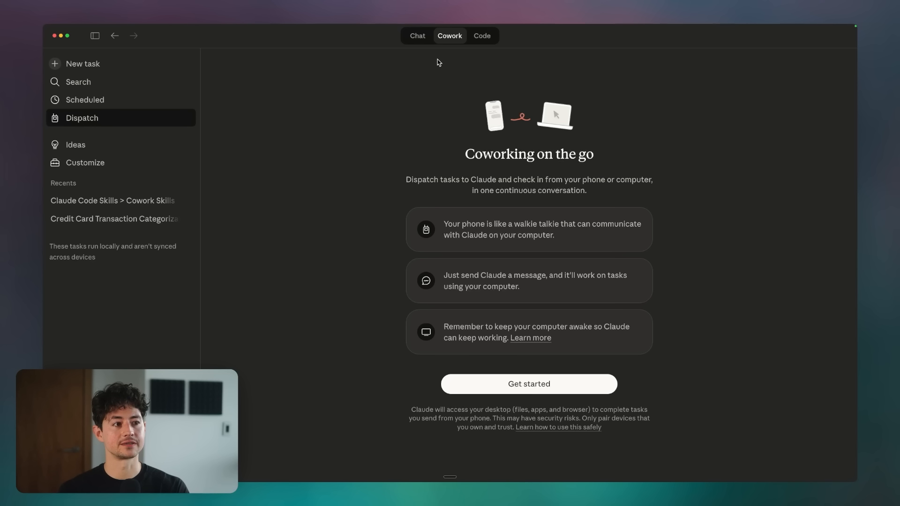
key(ctrl+a)
key(Escape)
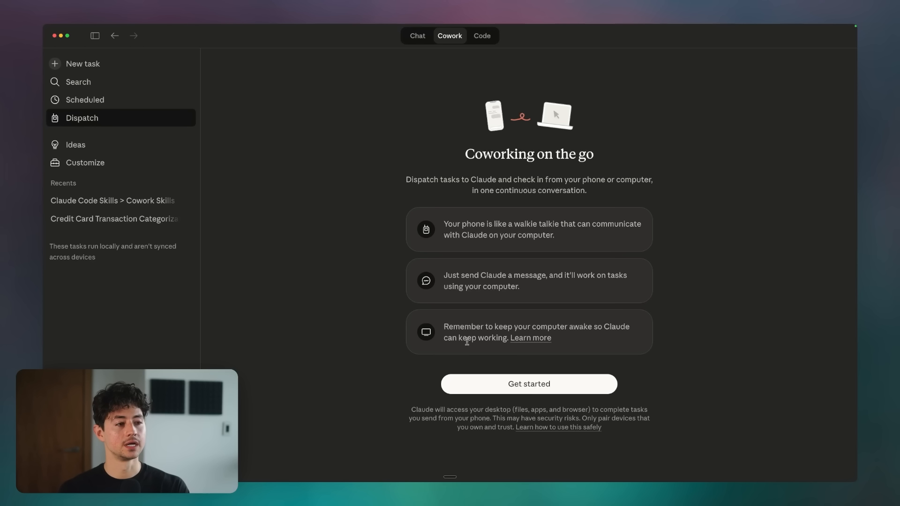
key(ctrl+shift+a)
drag(412, 310, 411, 353)
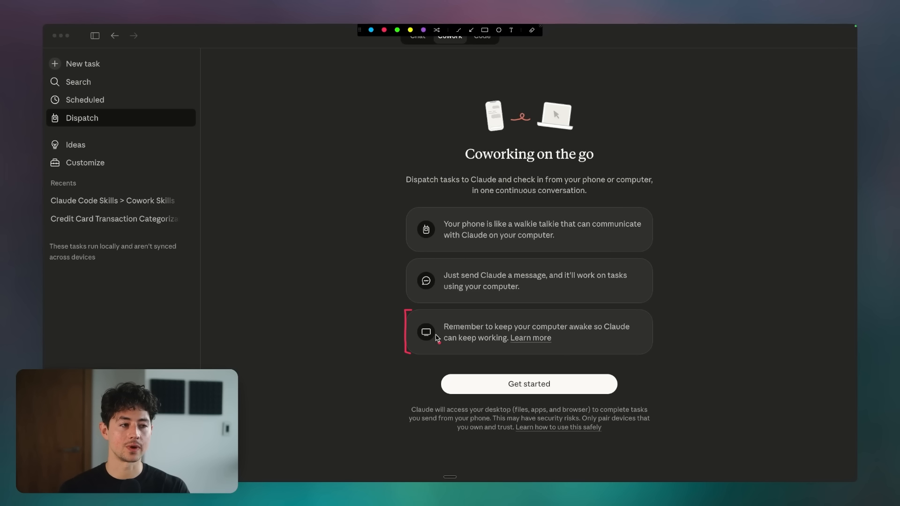
key(Escape)
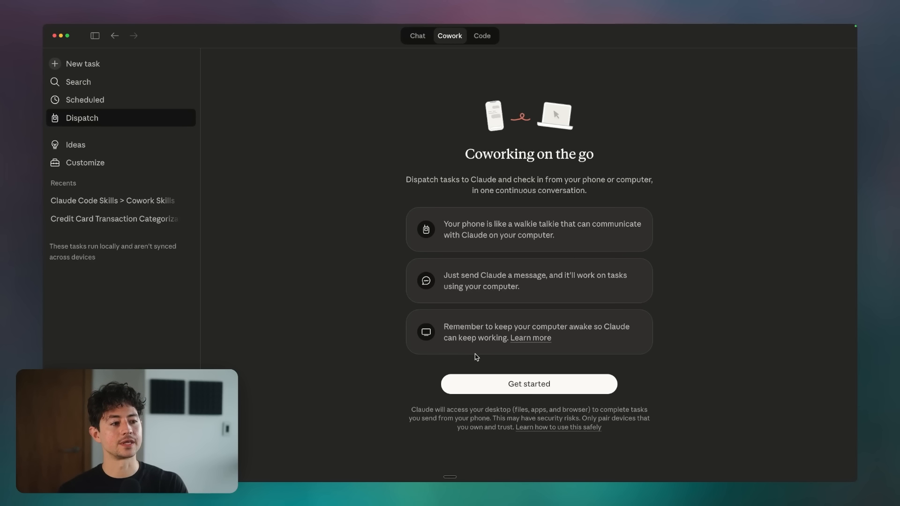
Start the Dispatch setup with the phone already signed in and enable Keep this computer awake.
click(542, 382)
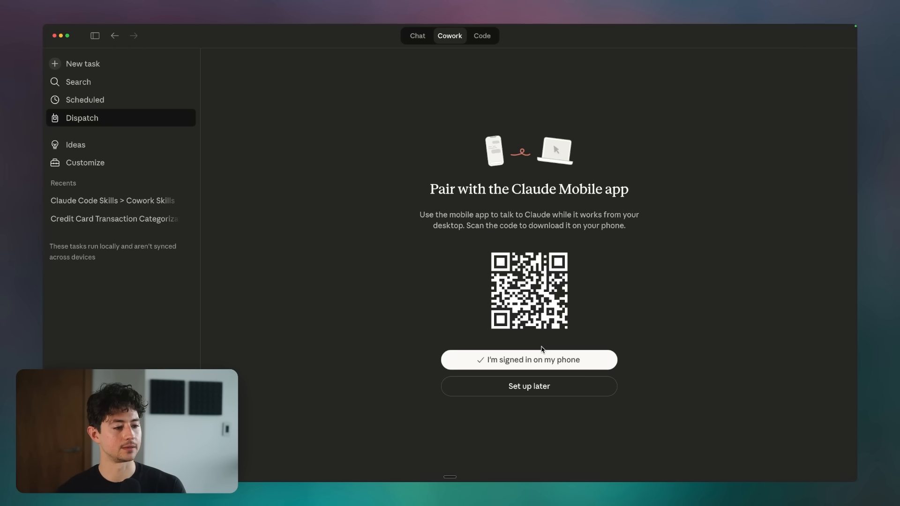
click(560, 355)
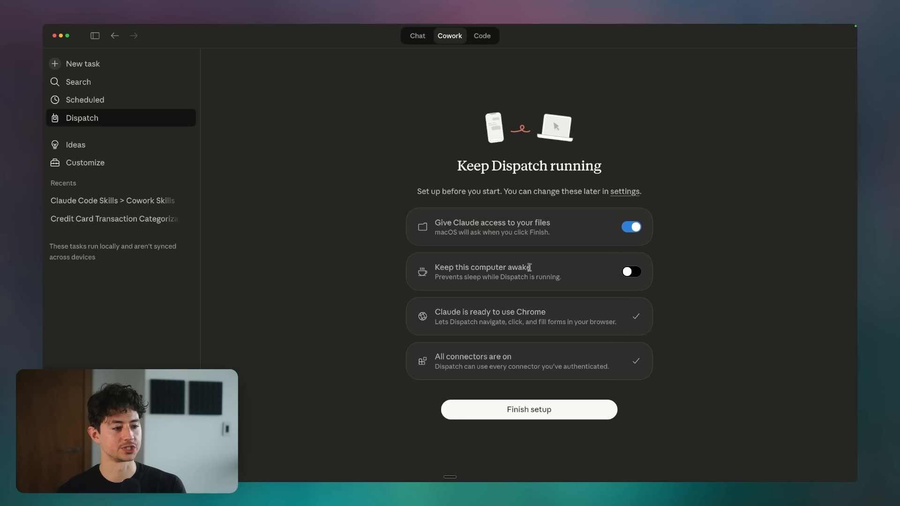
click(625, 276)
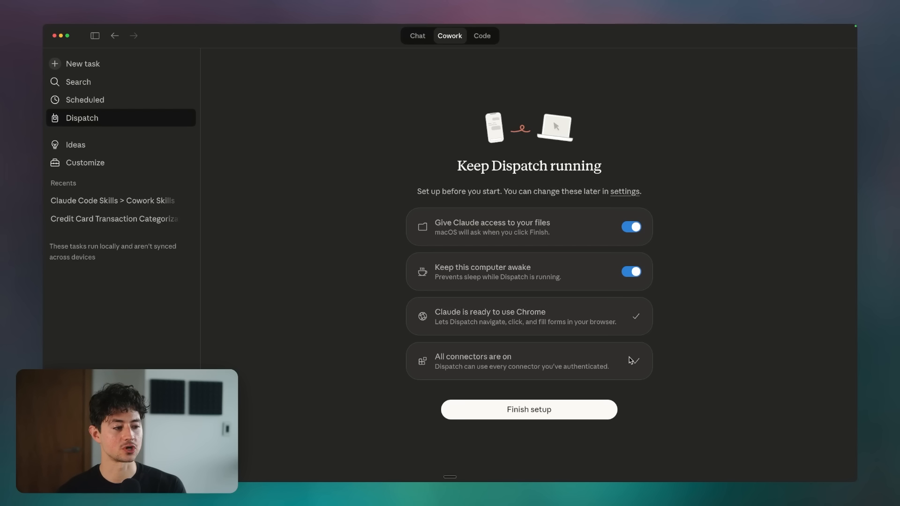
Finish the Dispatch setup and allow Claude to access the files in the Desktop and Downloads folders.
click(577, 407)
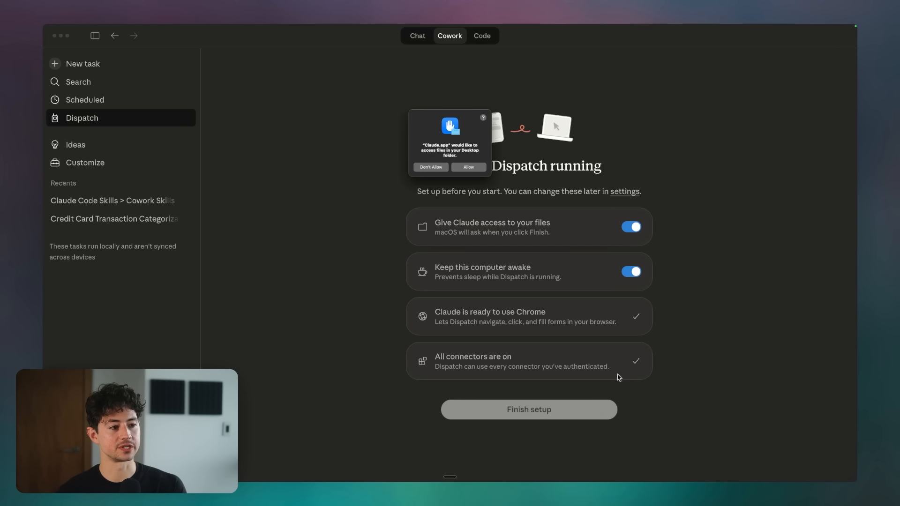
click(469, 167)
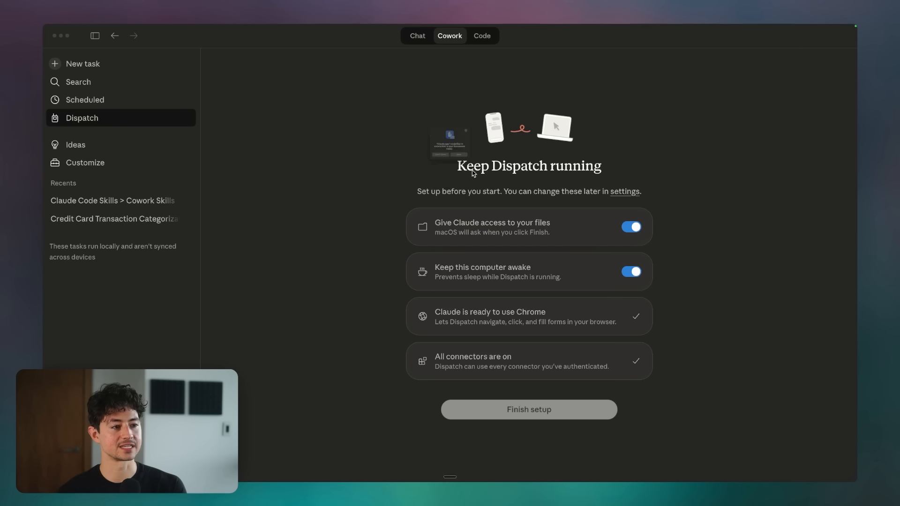
click(472, 169)
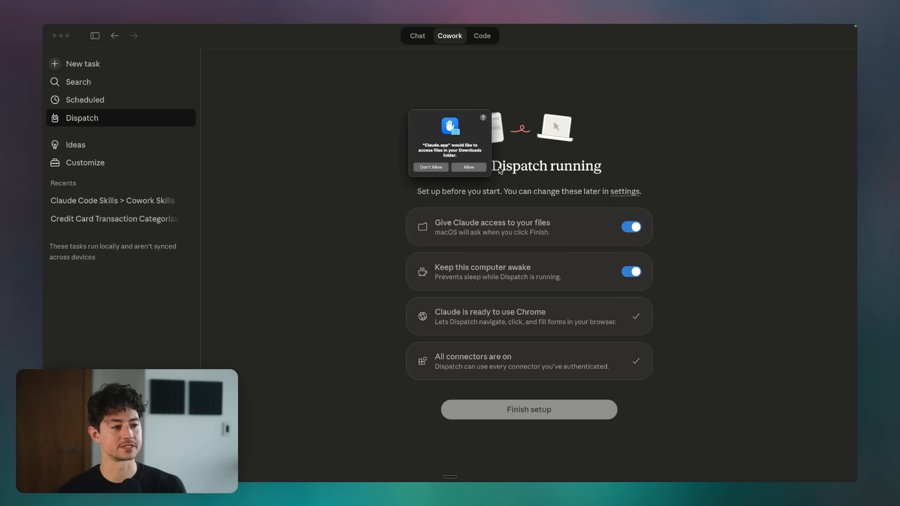
click(474, 170)
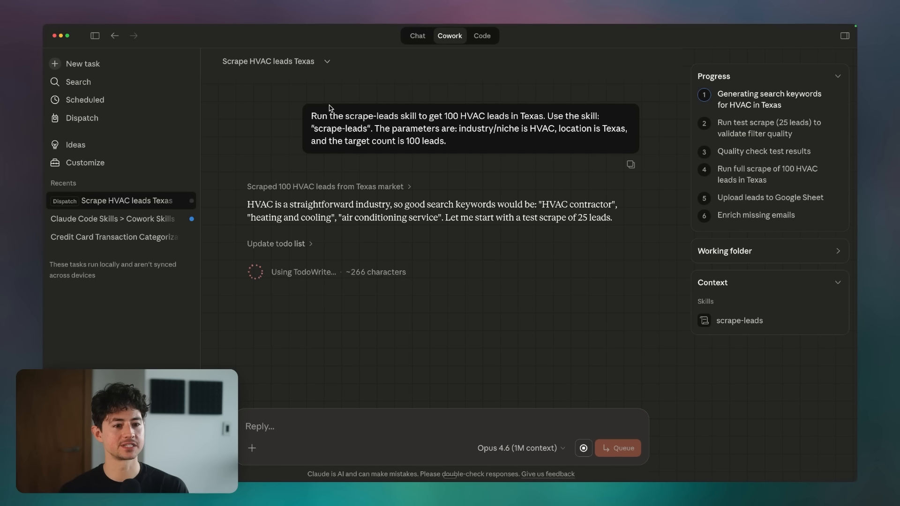
Mark the Scrape HVAC leads Texas task, its conversation and its progress list with red lines and brackets.
key(ctrl+shift+a)
drag(48, 209, 157, 213)
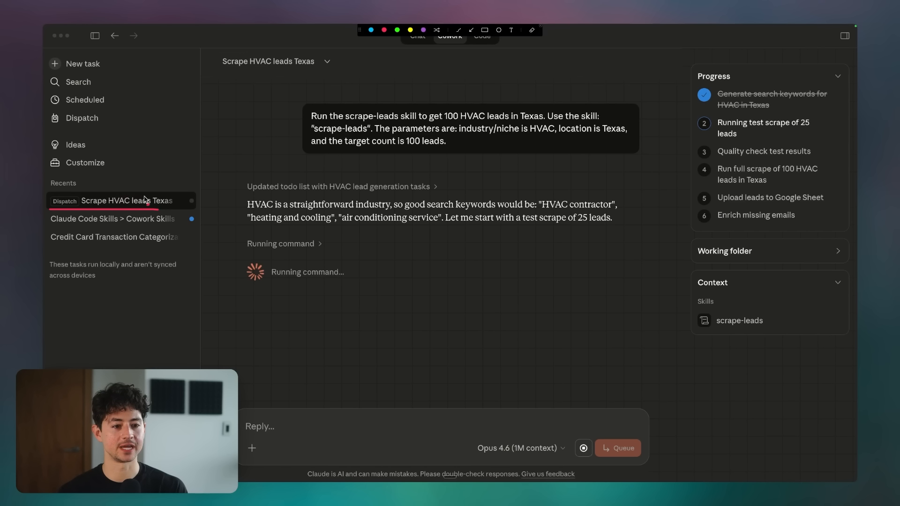
mouse_move(623, 98)
mouse_down()
mouse_move(643, 107)
mouse_move(645, 247)
mouse_up()
mouse_move(696, 61)
mouse_down()
mouse_move(684, 213)
mouse_move(696, 233)
mouse_up()
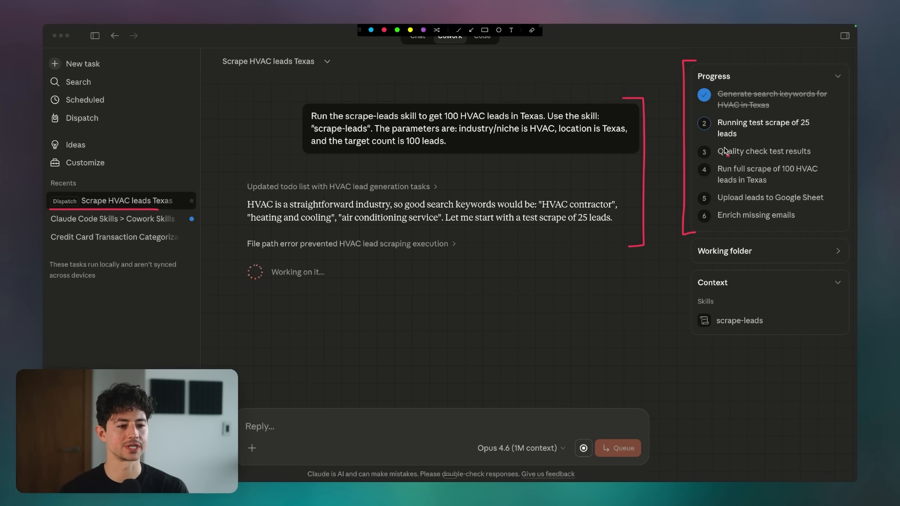
drag(248, 253, 477, 253)
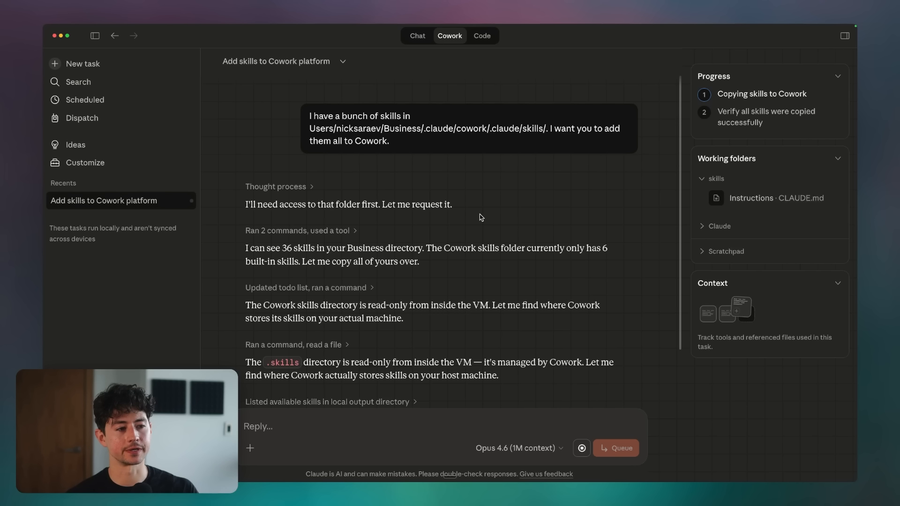
Review the Add skills to Cowork platform conversation from the requested skills folder path down to the packaged skill files.
drag(350, 128, 530, 129)
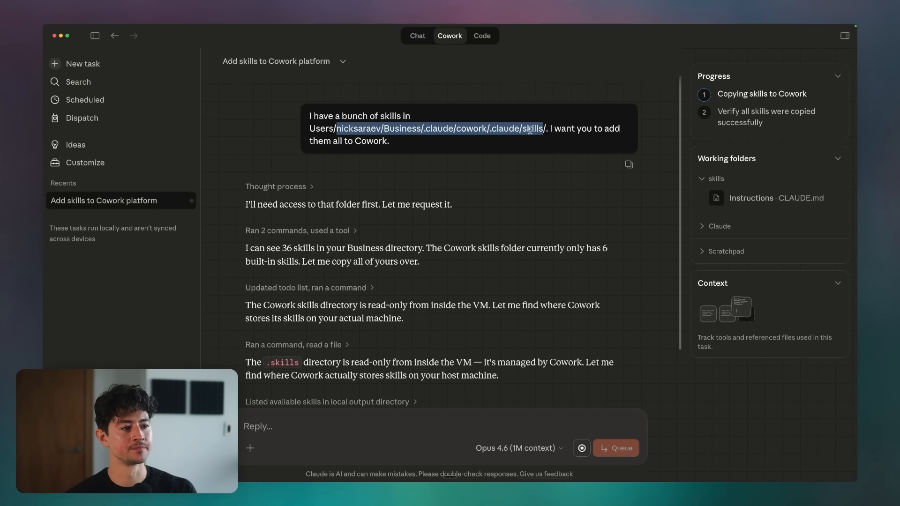
click(501, 160)
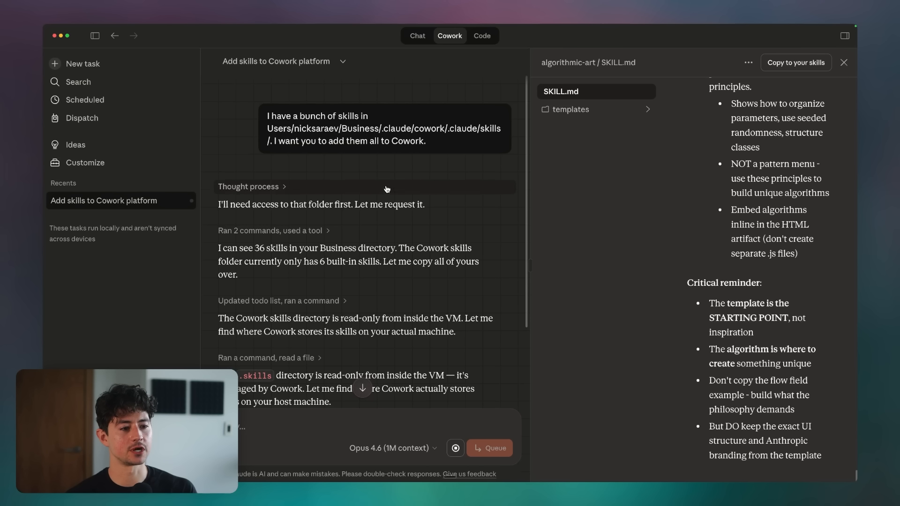
scroll(387, 188, down, 3)
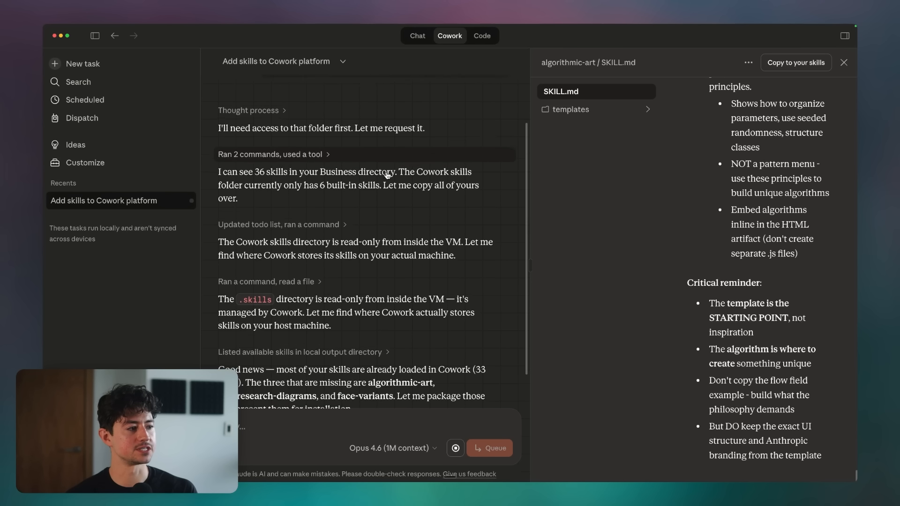
scroll(386, 175, down, 3)
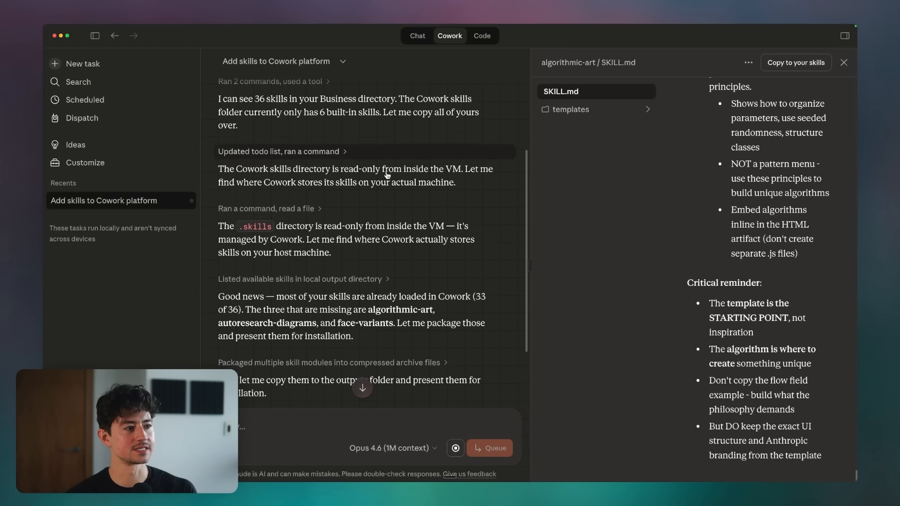
scroll(387, 175, down, 10)
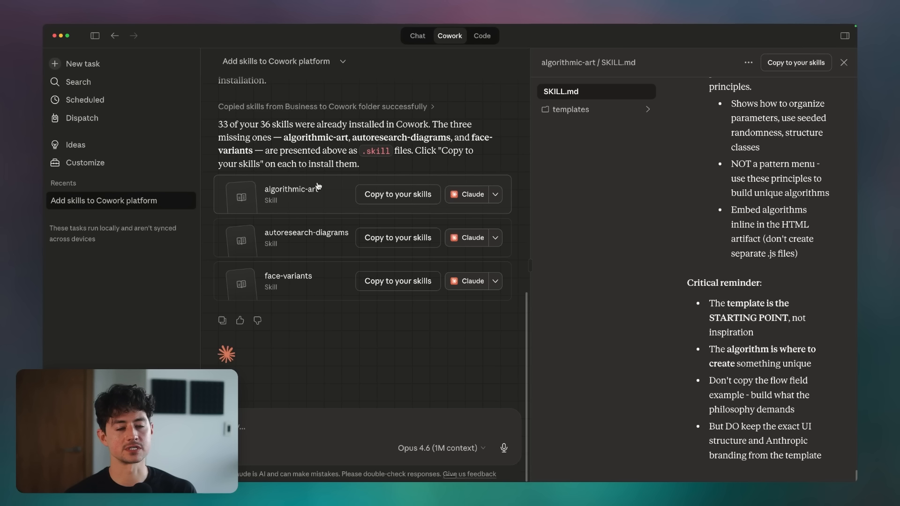
Try to copy the algorithmic-art skill to your skills, and copy the autoresearch-diagrams and face-variants skills as well.
click(420, 202)
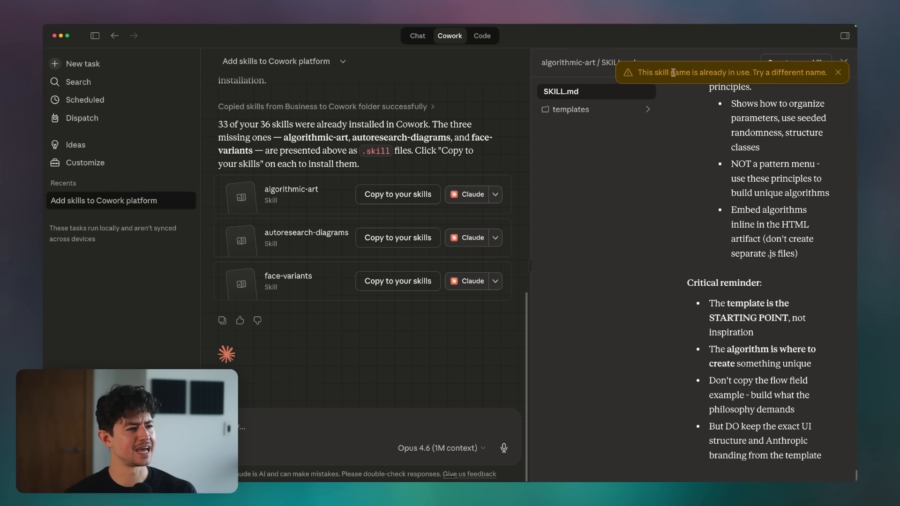
click(839, 73)
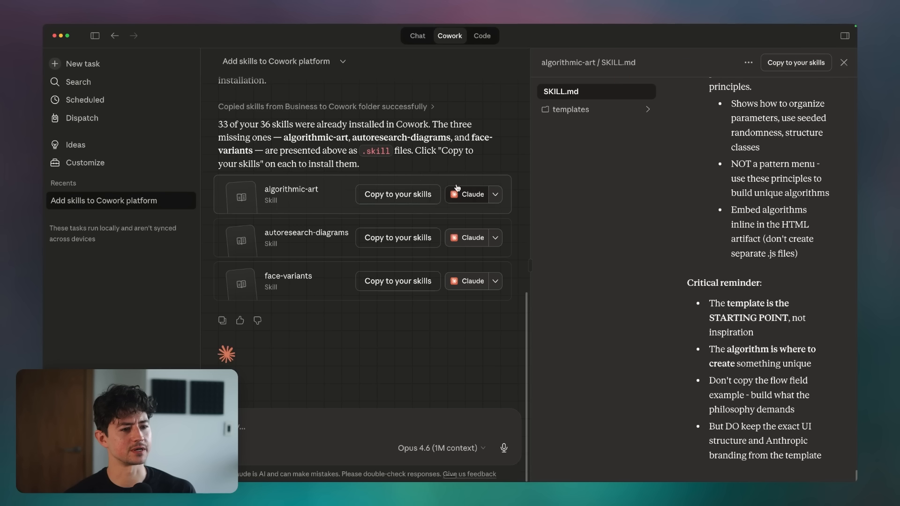
click(394, 238)
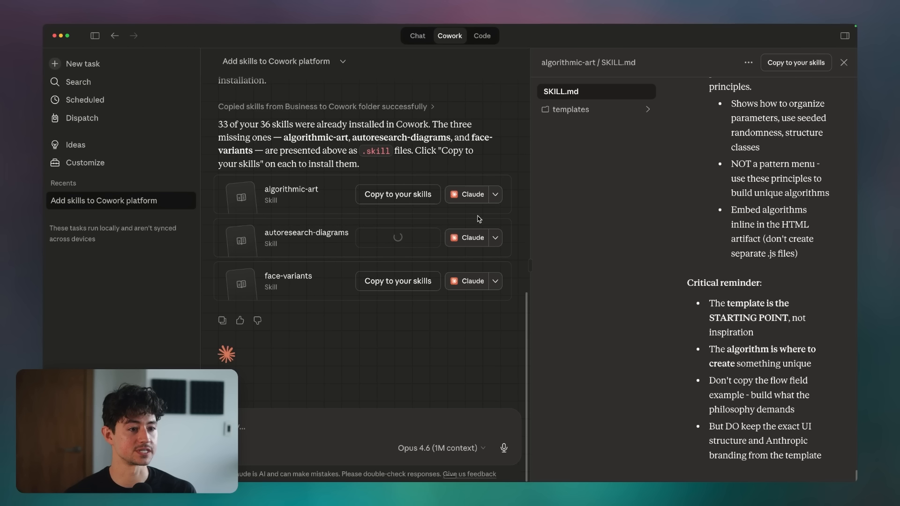
click(398, 283)
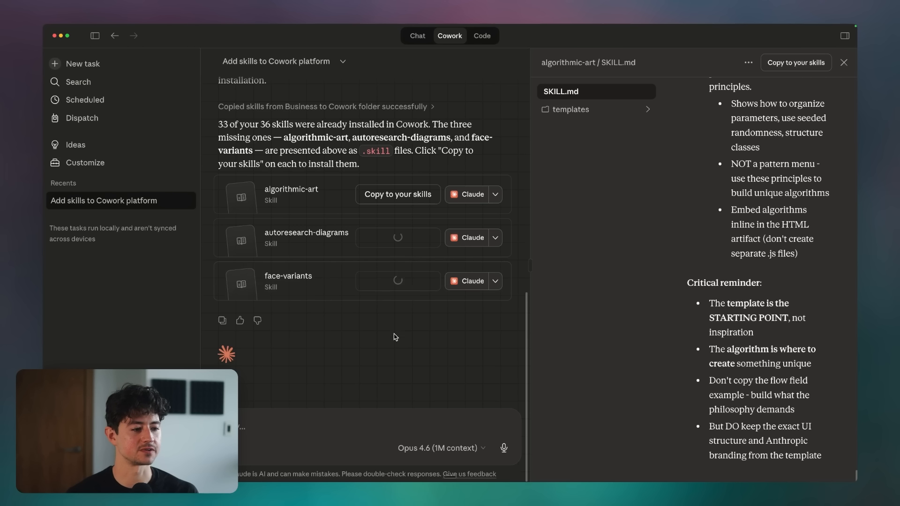